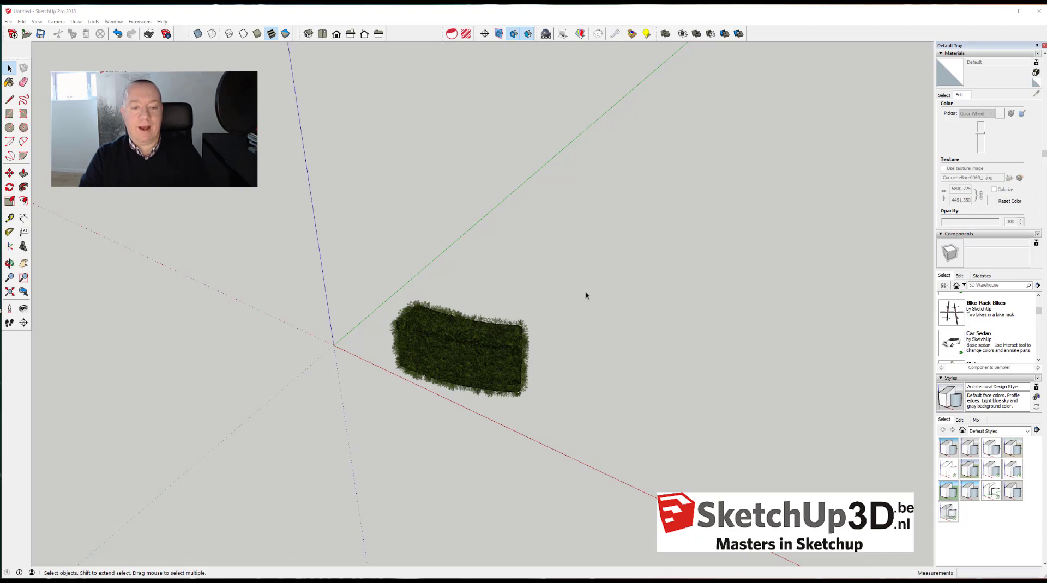
# Orbit around the hedge and open the SU Podium Browser V2.5 library
pyautogui.moveTo(586, 296)
pyautogui.mouseDown(button='middle')
pyautogui.moveTo(454, 302)
pyautogui.moveTo(739, 327)
pyautogui.moveTo(758, 353)
pyautogui.moveTo(533, 82)
pyautogui.mouseUp(button='middle')
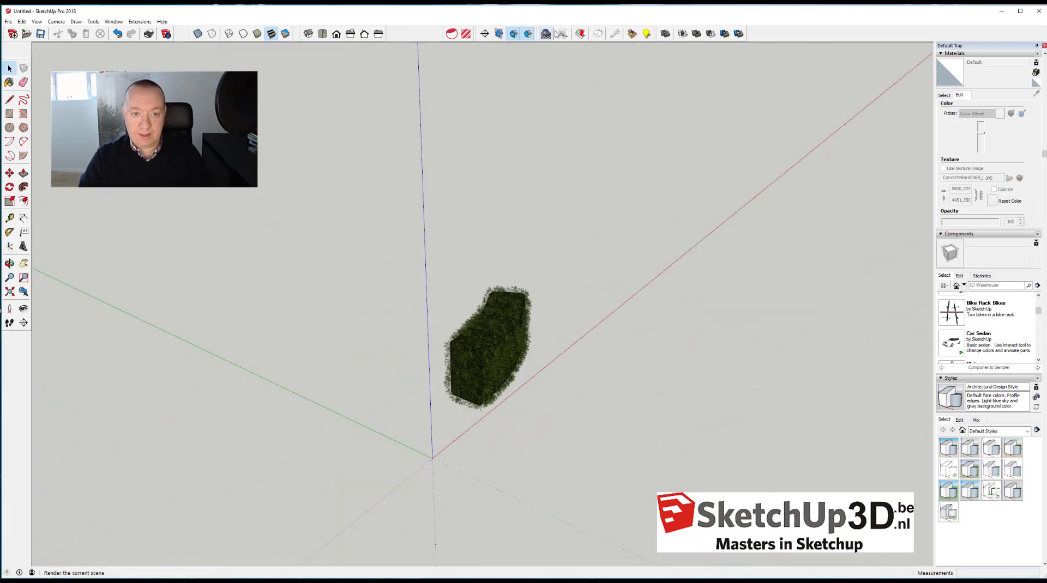
pyautogui.click(562, 34)
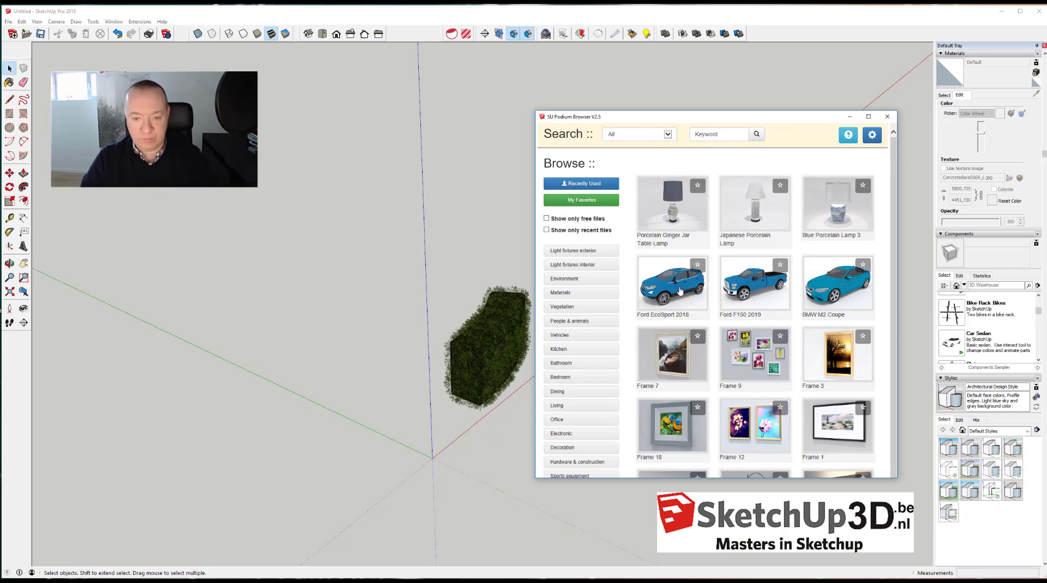
# Browse down and back up through the Podium Browser's model thumbnails
pyautogui.scroll(-2, 703, 297)
pyautogui.scroll(-2, 731, 303)
pyautogui.scroll(-1, 760, 311)
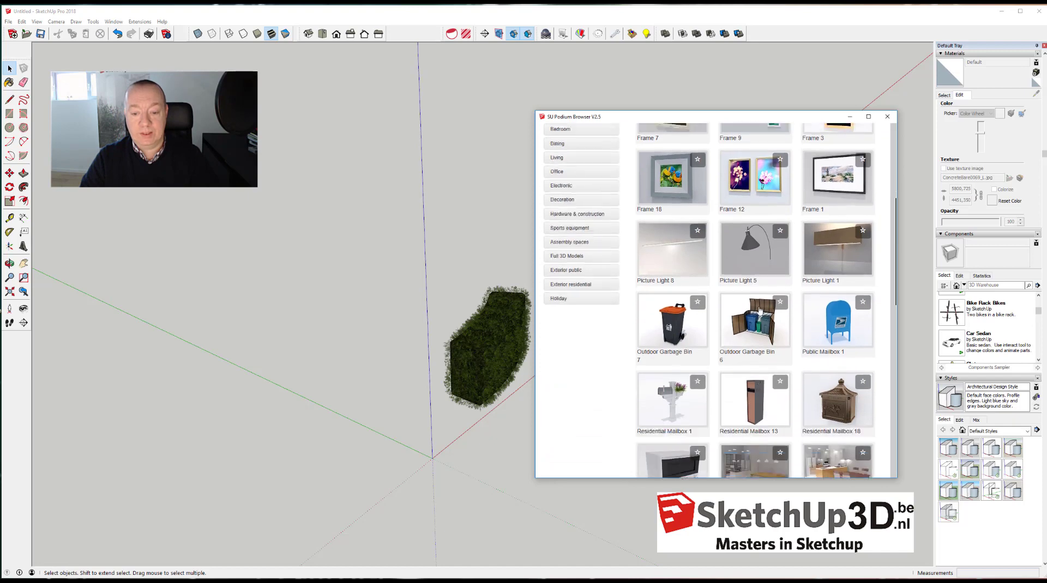
pyautogui.scroll(-1, 709, 273)
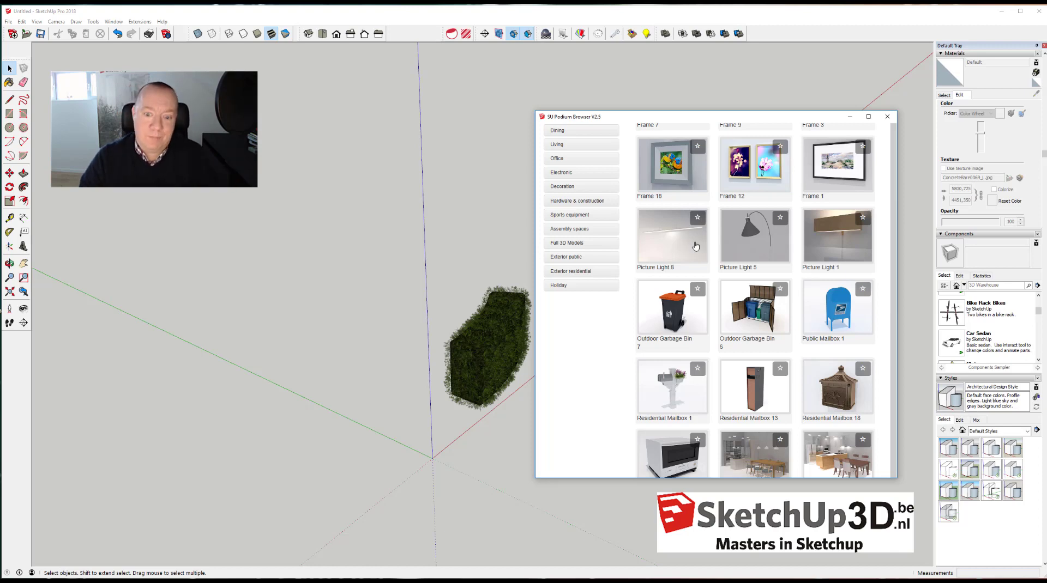
pyautogui.scroll(-2, 695, 246)
pyautogui.scroll(-2, 696, 246)
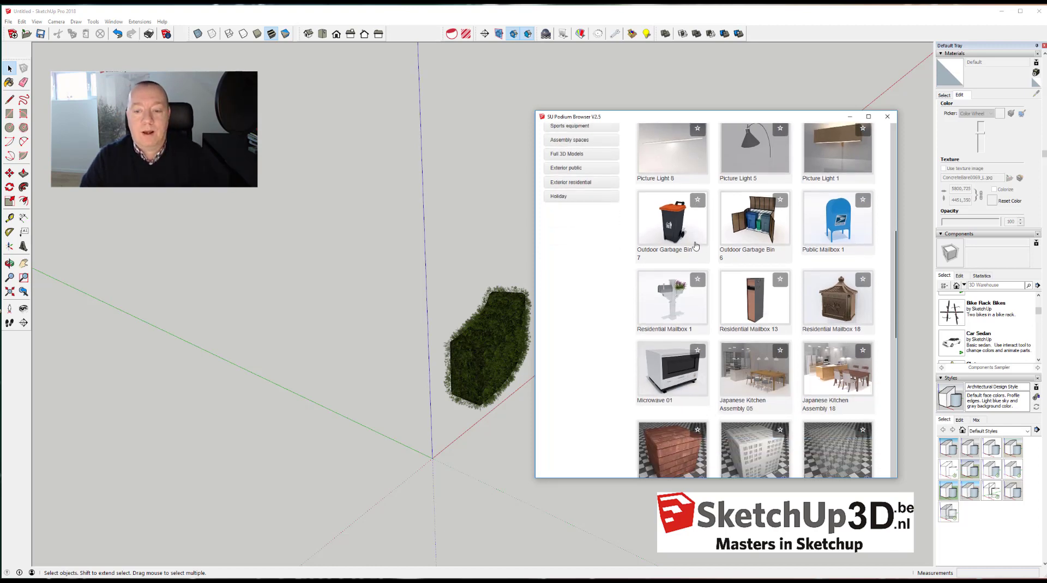
pyautogui.scroll(-2, 695, 246)
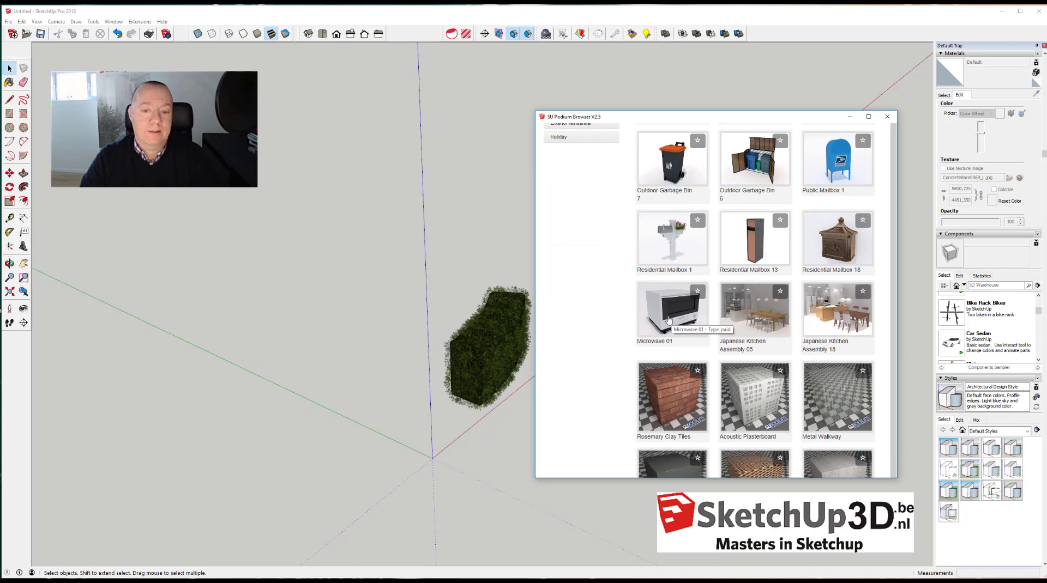
pyautogui.scroll(-1, 669, 319)
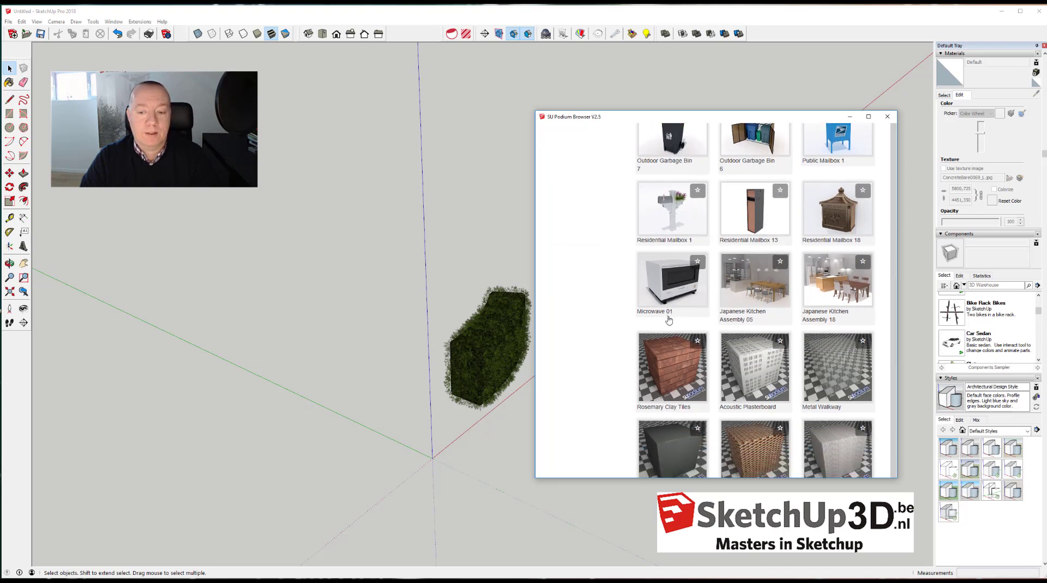
pyautogui.scroll(-4, 841, 378)
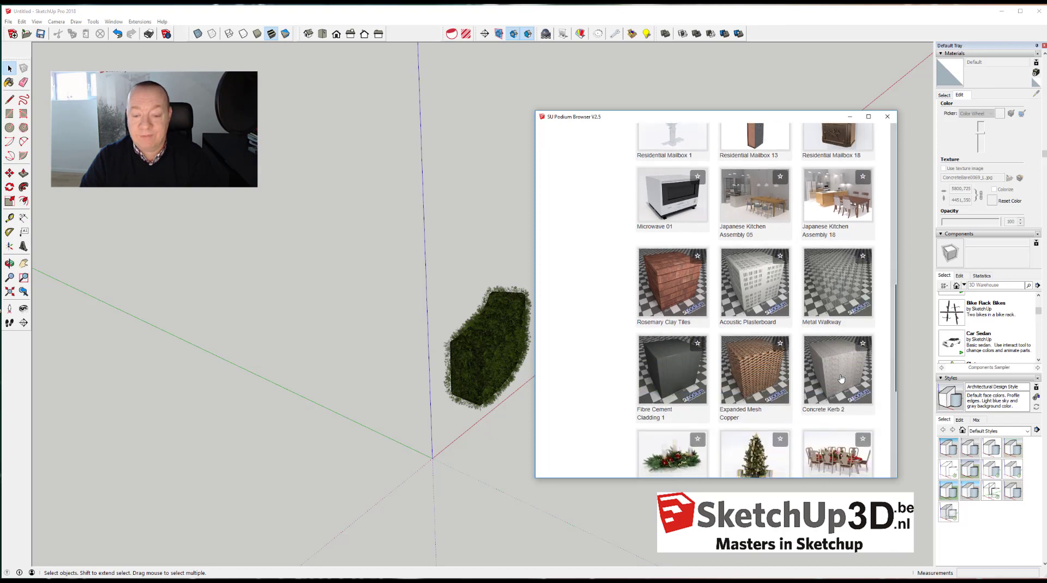
pyautogui.scroll(-3, 842, 378)
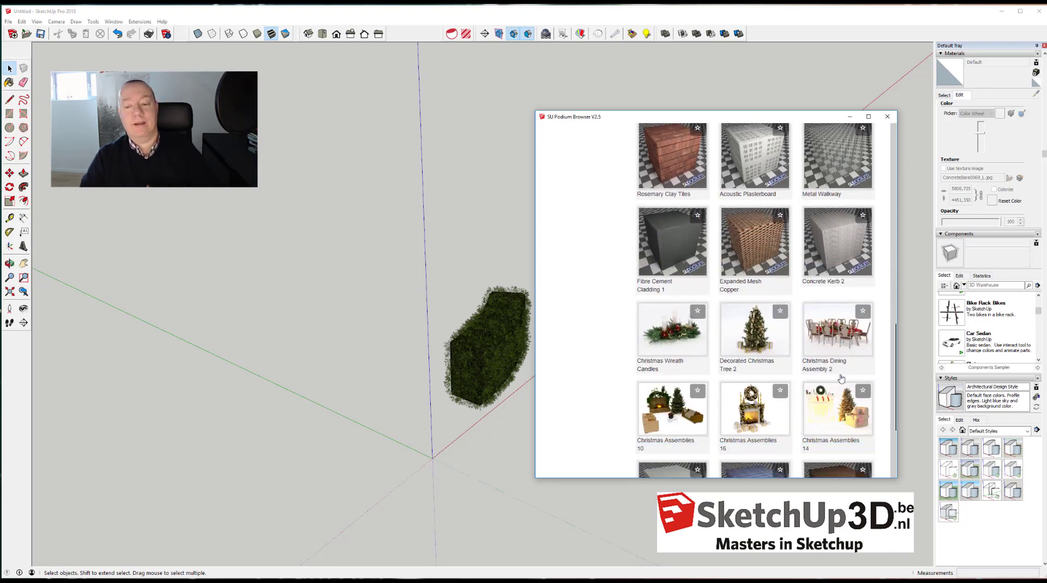
pyautogui.scroll(-3, 842, 378)
pyautogui.scroll(-3, 842, 378)
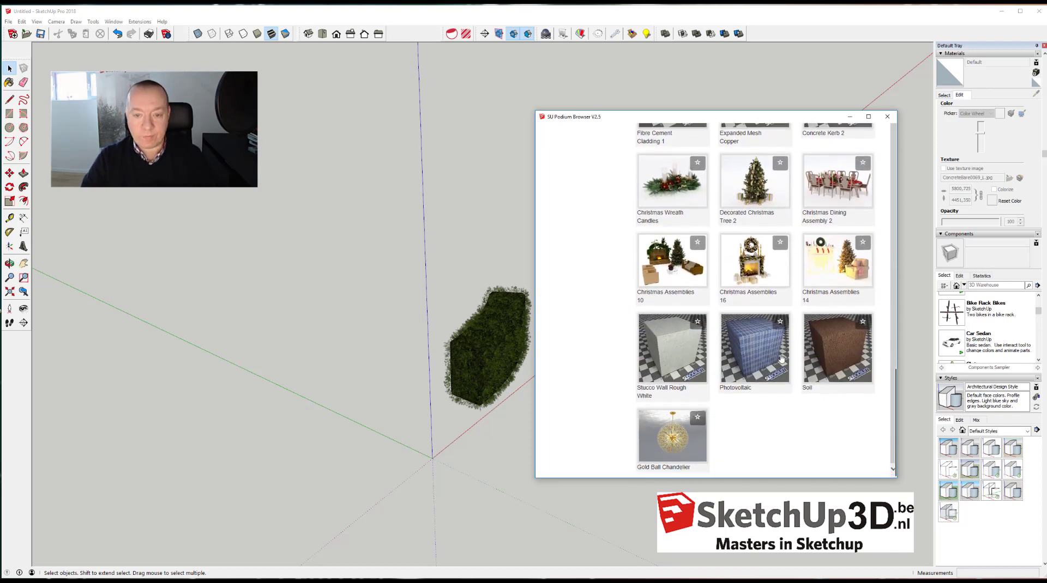
pyautogui.scroll(4, 781, 358)
pyautogui.scroll(2, 781, 358)
pyautogui.scroll(4, 753, 322)
pyautogui.scroll(3, 709, 273)
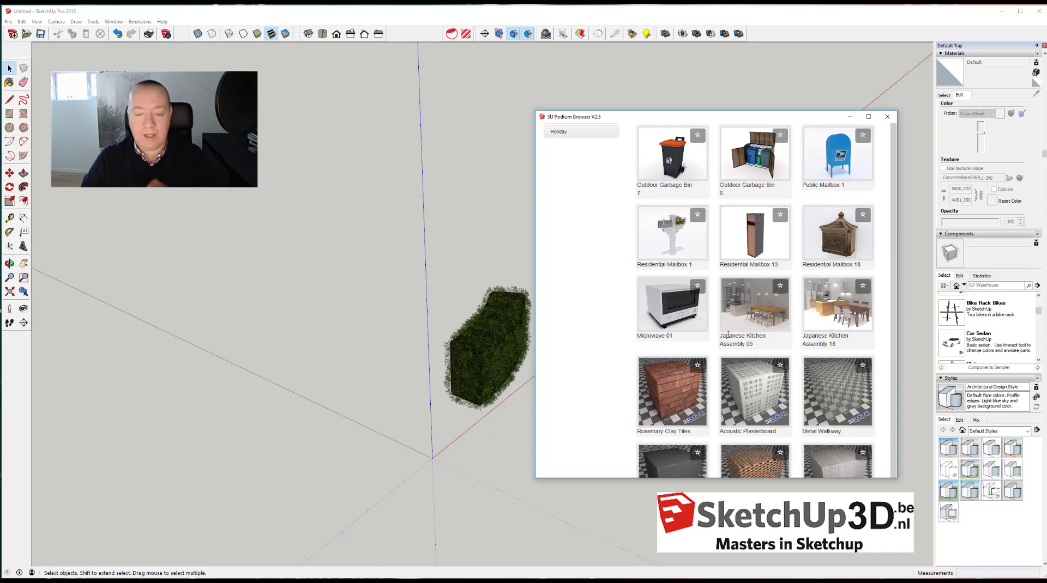
pyautogui.scroll(2, 729, 337)
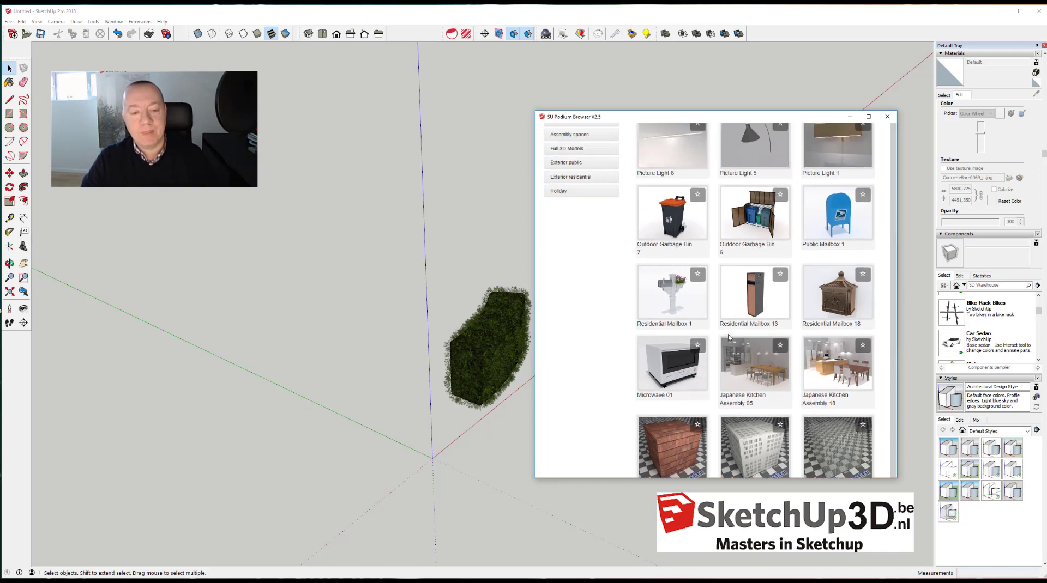
pyautogui.scroll(2, 729, 338)
# Close the Podium Browser window and zoom in on the hedge
pyautogui.click(887, 116)
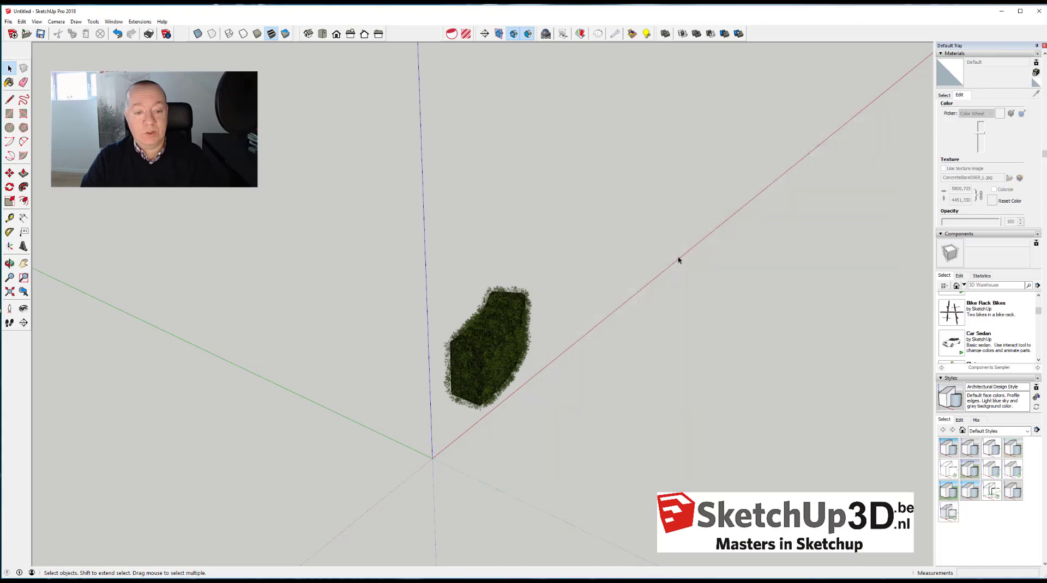
pyautogui.scroll(1, 527, 369)
pyautogui.scroll(1, 527, 370)
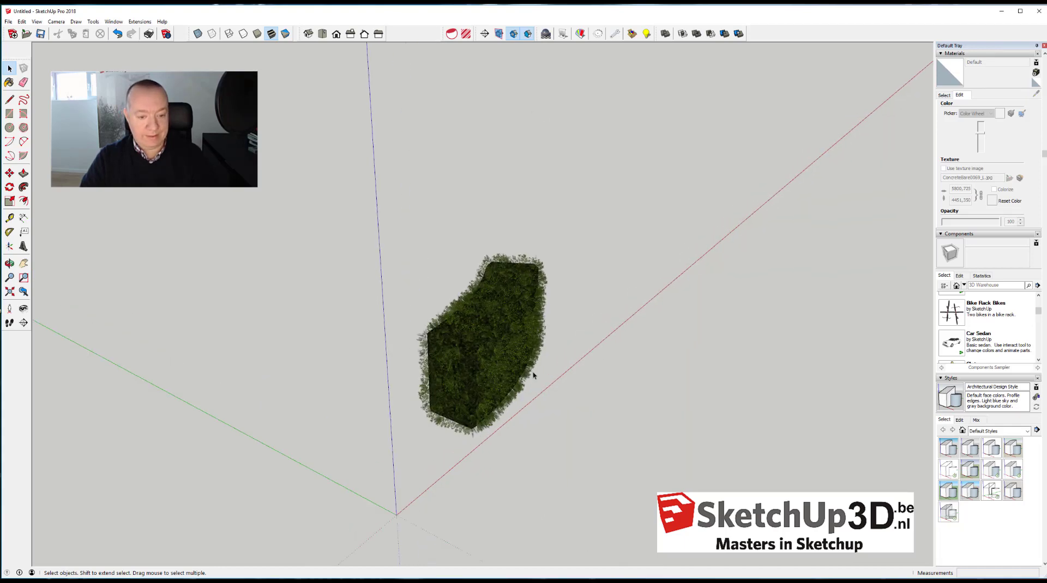
pyautogui.scroll(1, 528, 373)
# Draw a rectangle beside the hedge and push it up into a tall box
pyautogui.press('r')
pyautogui.click(542, 410)
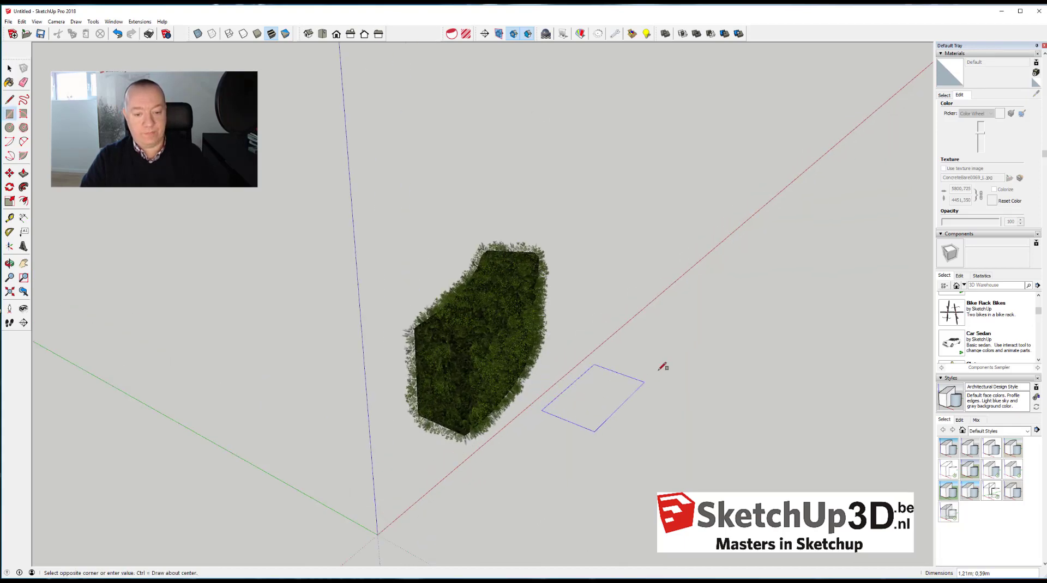
pyautogui.click(664, 338)
pyautogui.press('p')
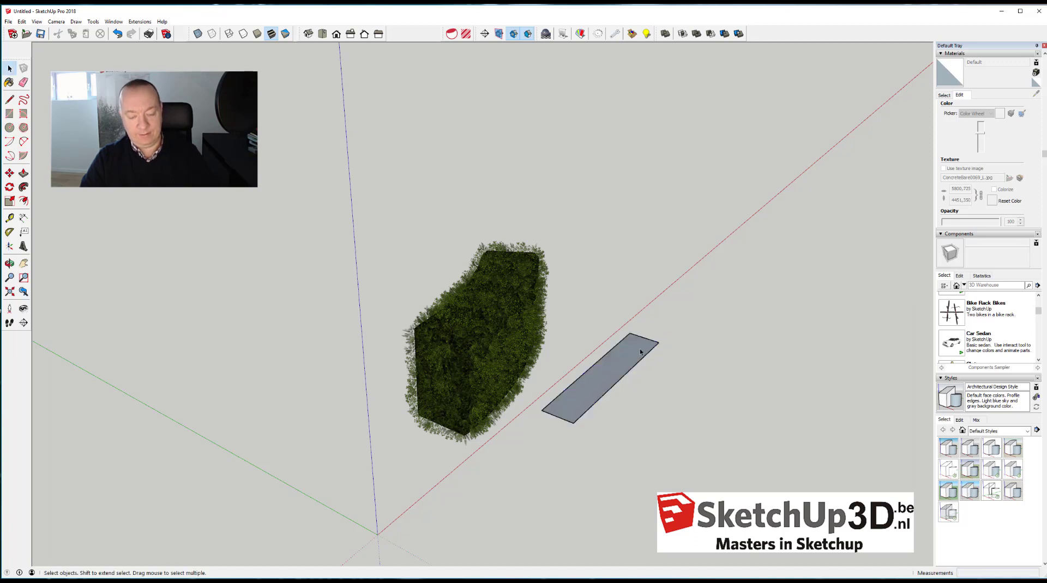
pyautogui.moveTo(655, 349); pyautogui.dragTo(640, 272)
# Delete the new box again and select the hedge component
pyautogui.press('space')
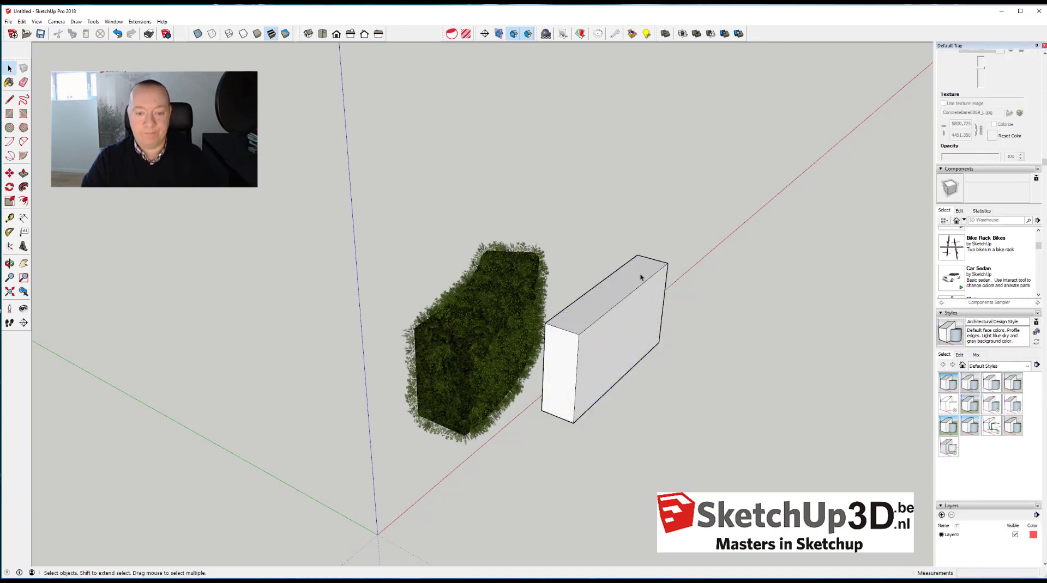
pyautogui.click(641, 273)
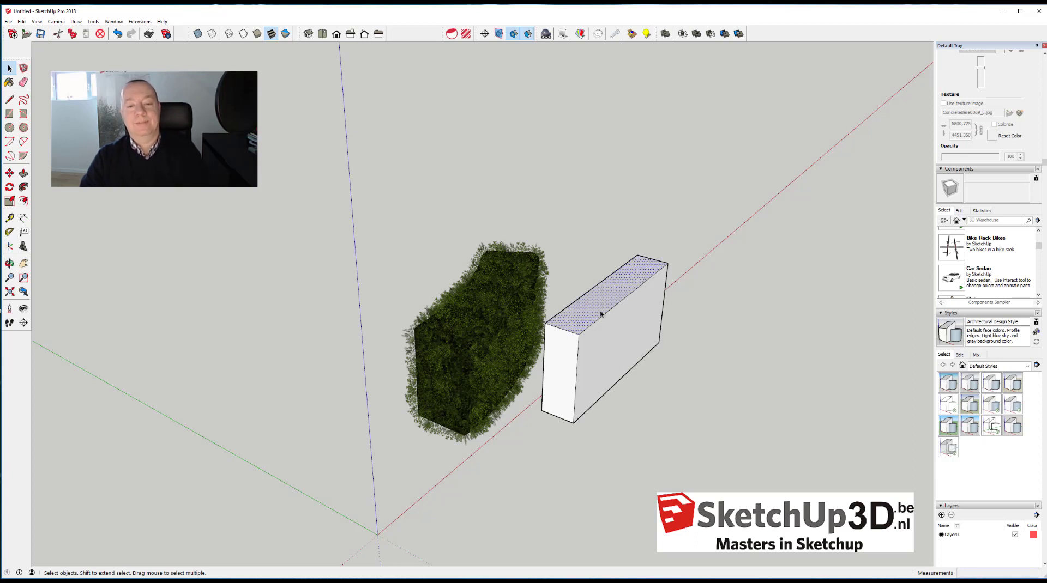
pyautogui.moveTo(650, 346); pyautogui.dragTo(646, 380, button='middle')
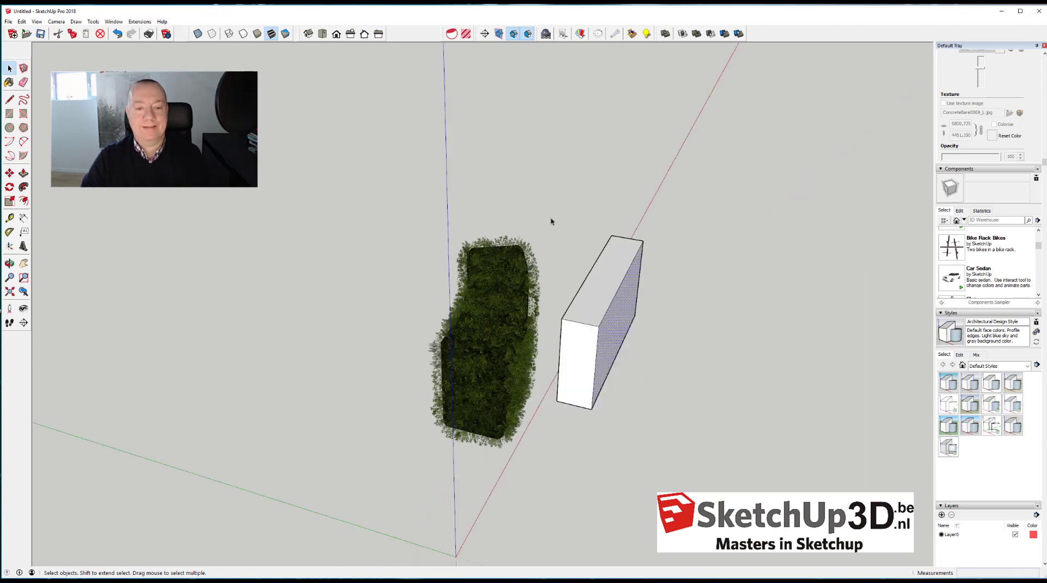
pyautogui.moveTo(551, 221); pyautogui.dragTo(682, 442)
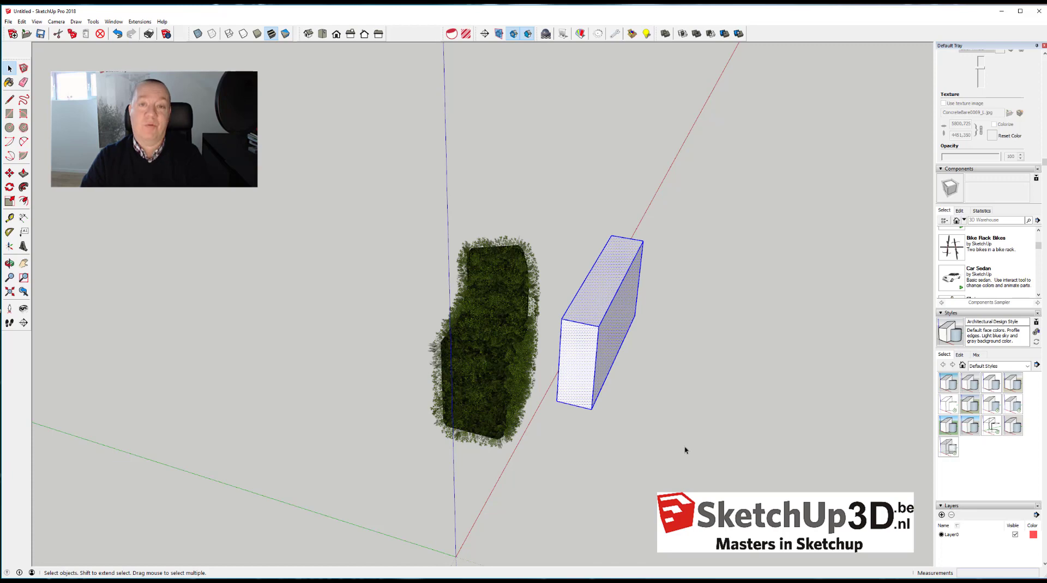
pyautogui.press('Delete')
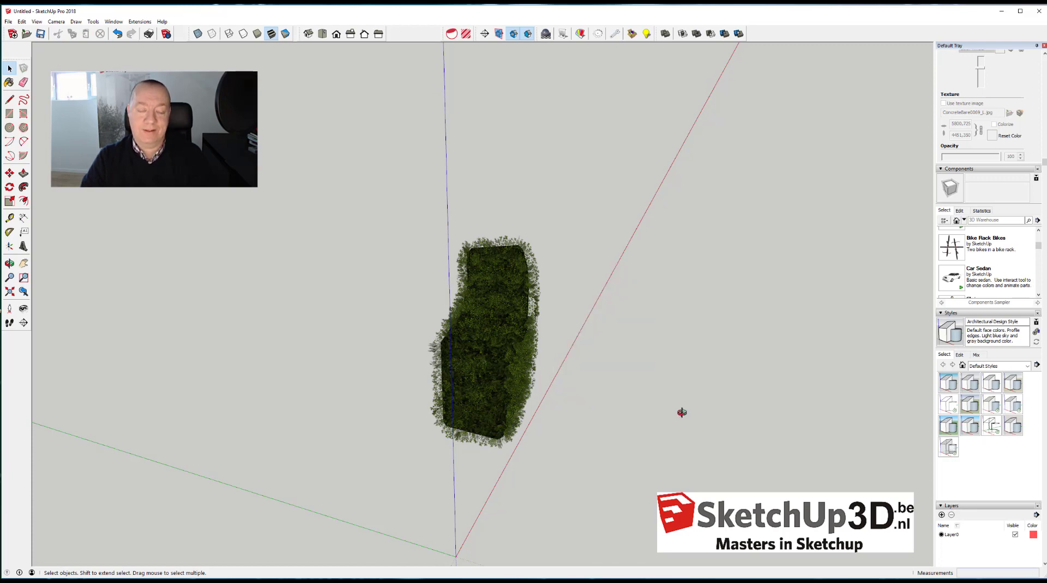
pyautogui.moveTo(683, 413)
pyautogui.mouseDown(button='middle')
pyautogui.moveTo(401, 485)
pyautogui.moveTo(461, 306)
pyautogui.mouseUp(button='middle')
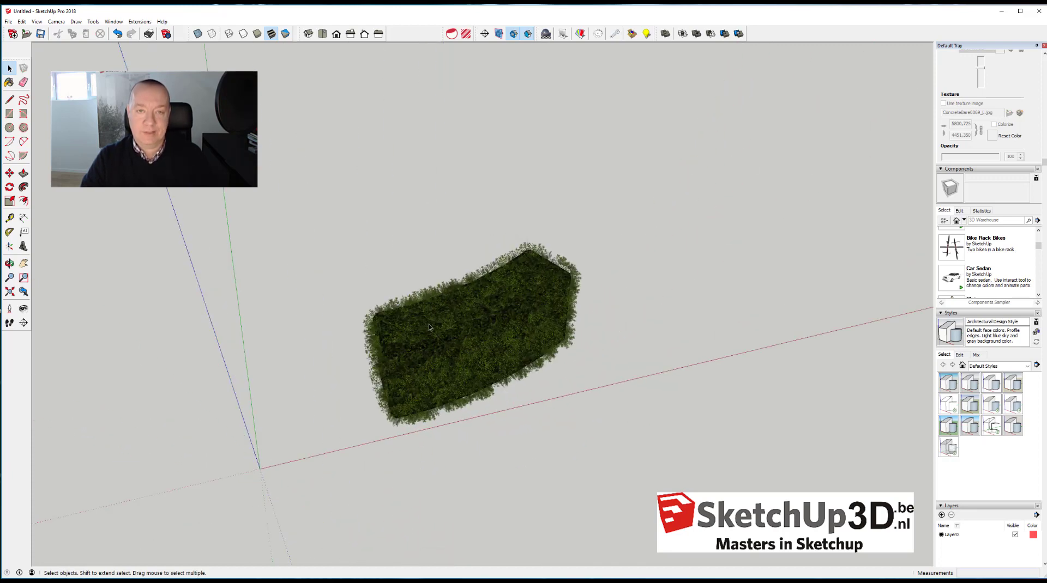
pyautogui.click(495, 329)
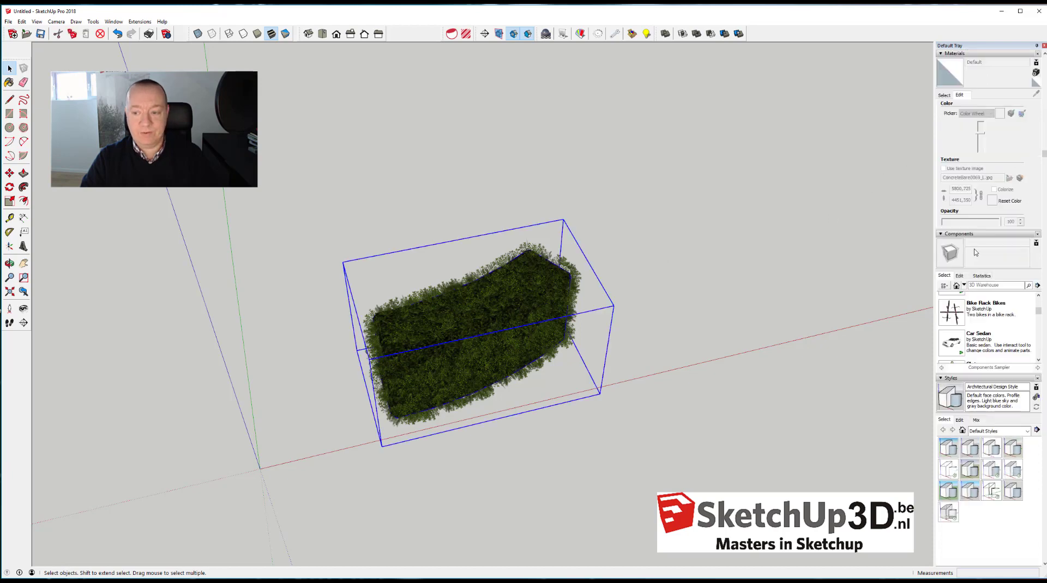
# Save the hedge model as 'haag component.skp' in the Downloads folder
pyautogui.moveTo(709, 322)
pyautogui.mouseDown(button='middle')
pyautogui.moveTo(608, 333)
pyautogui.moveTo(603, 369)
pyautogui.moveTo(643, 375)
pyautogui.mouseUp(button='middle')
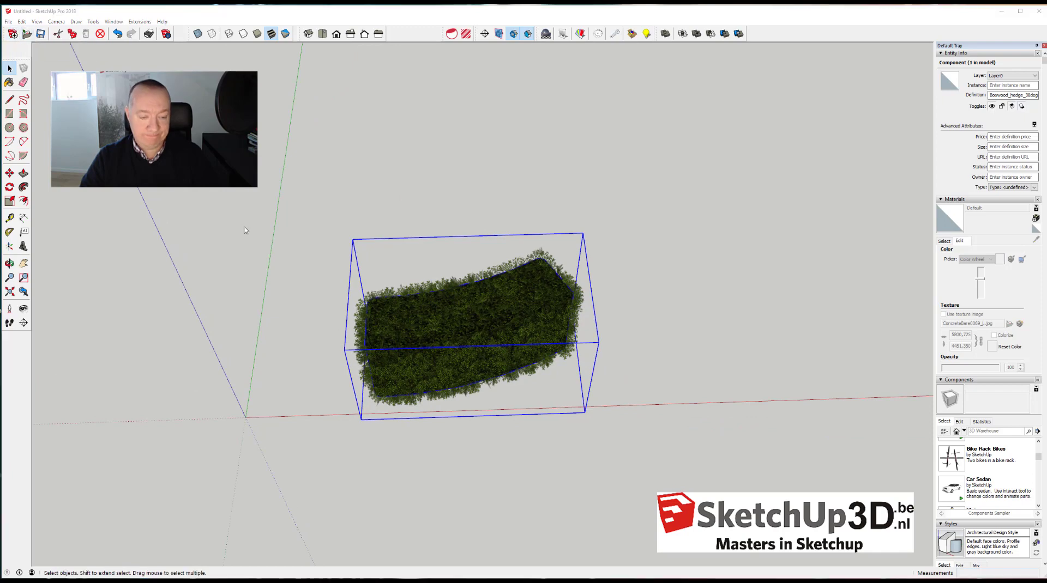
pyautogui.hotkey('ctrl', 's')
pyautogui.write('haag c')
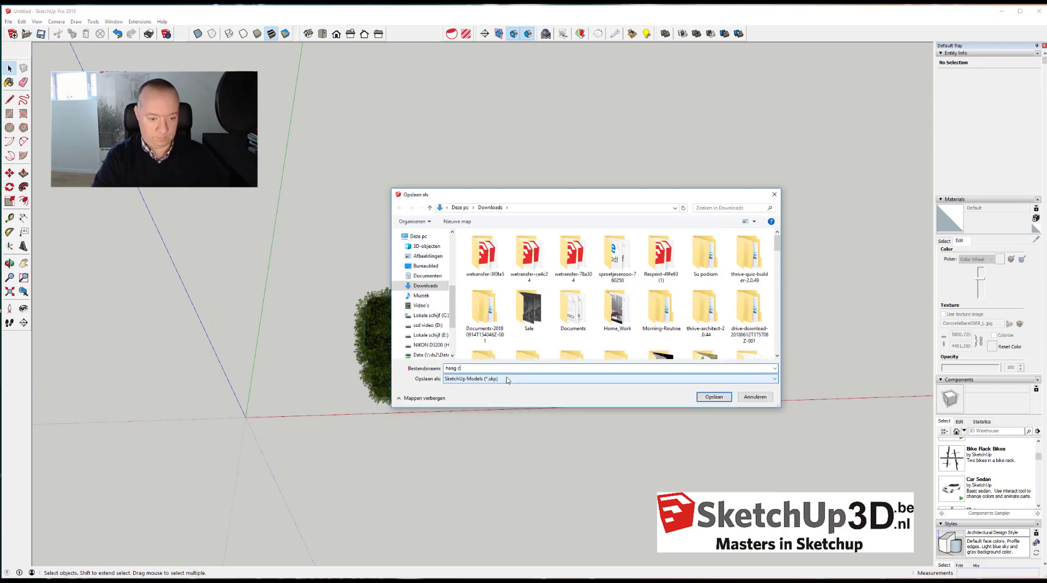
pyautogui.write('omponent')
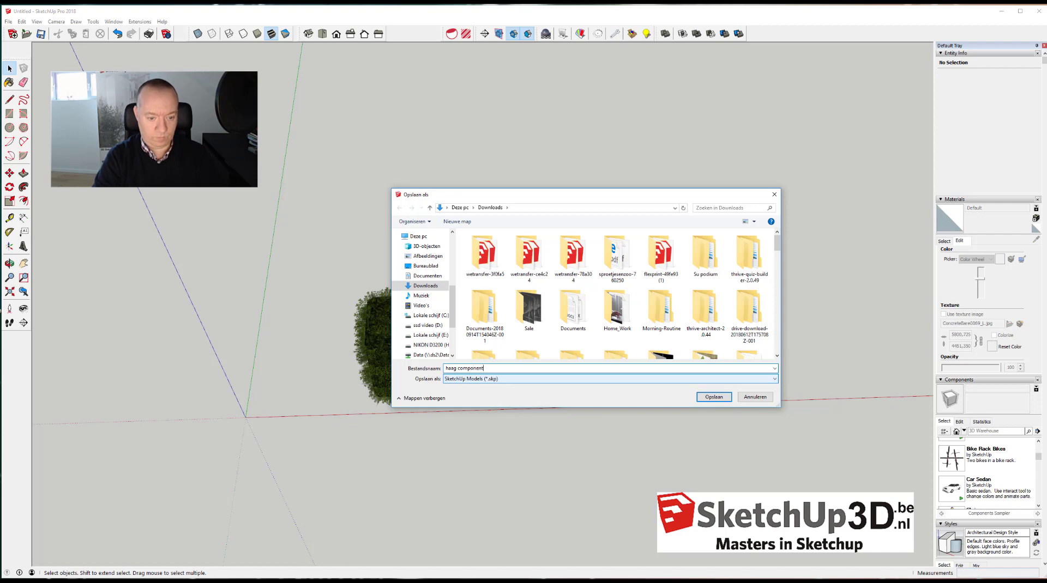
pyautogui.press('Return')
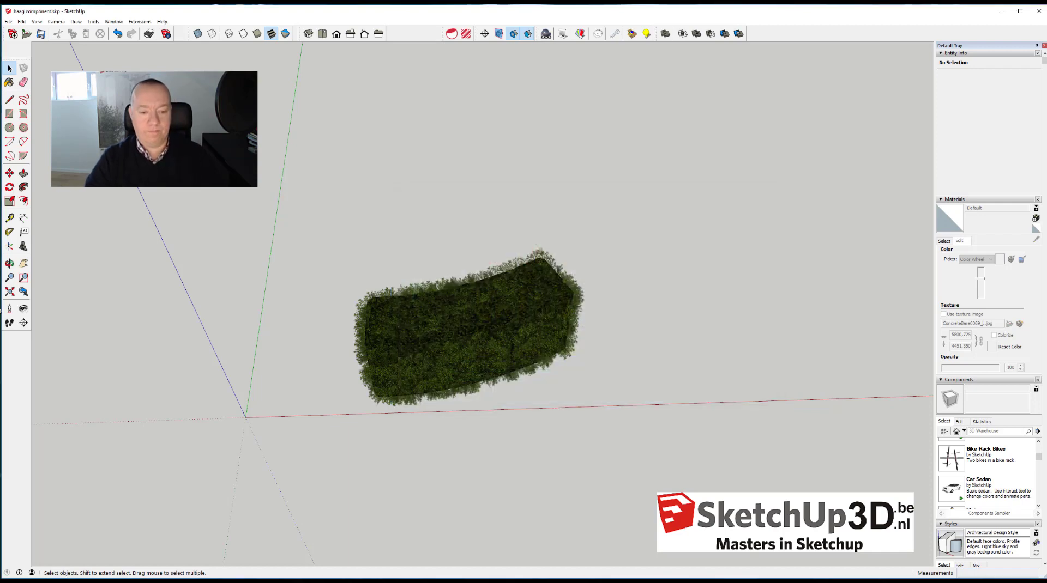
pyautogui.click(27, 34)
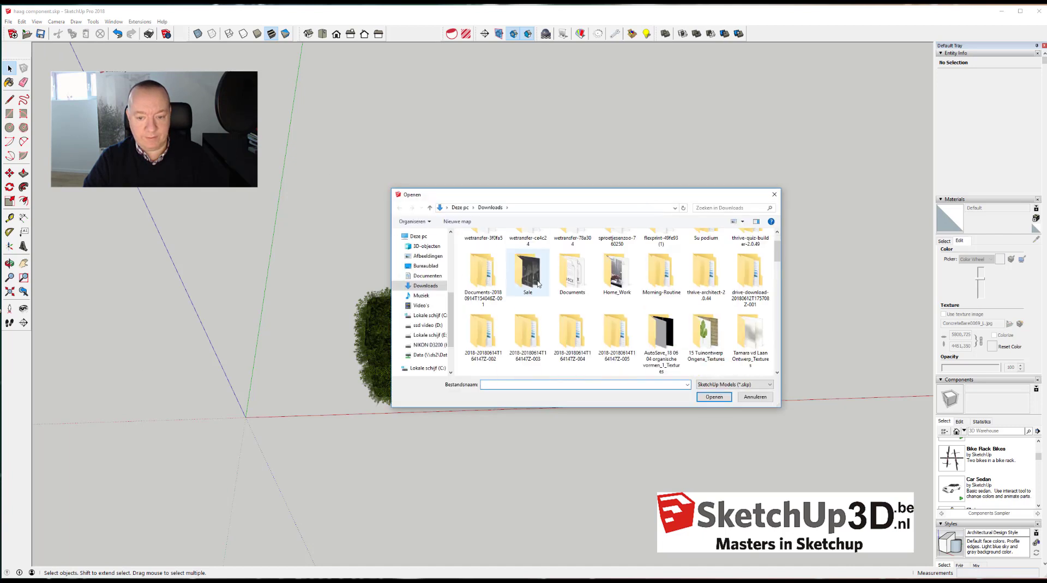
pyautogui.scroll(-1, 528, 256)
pyautogui.click(499, 337)
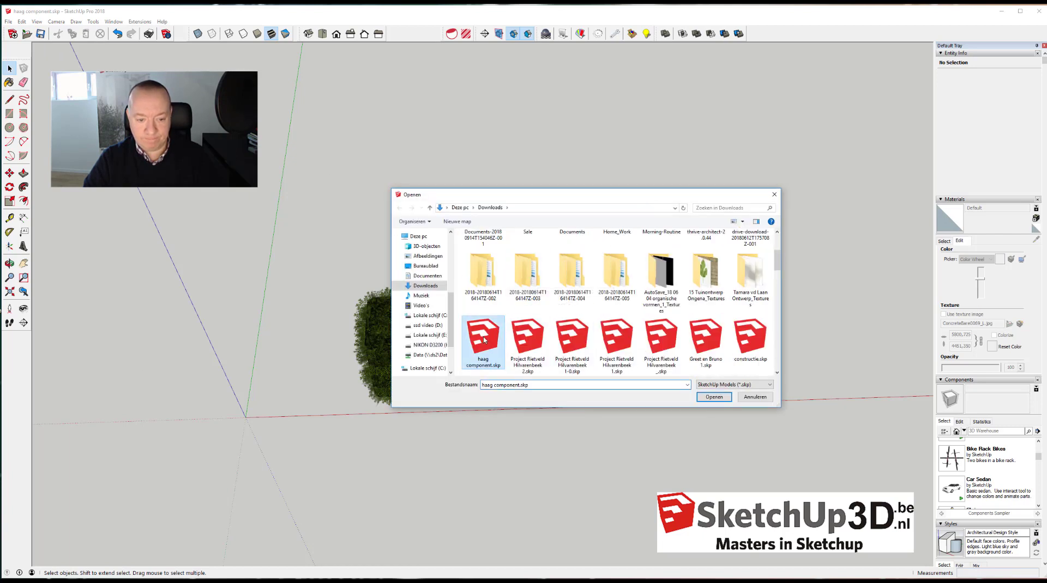
pyautogui.click(743, 222)
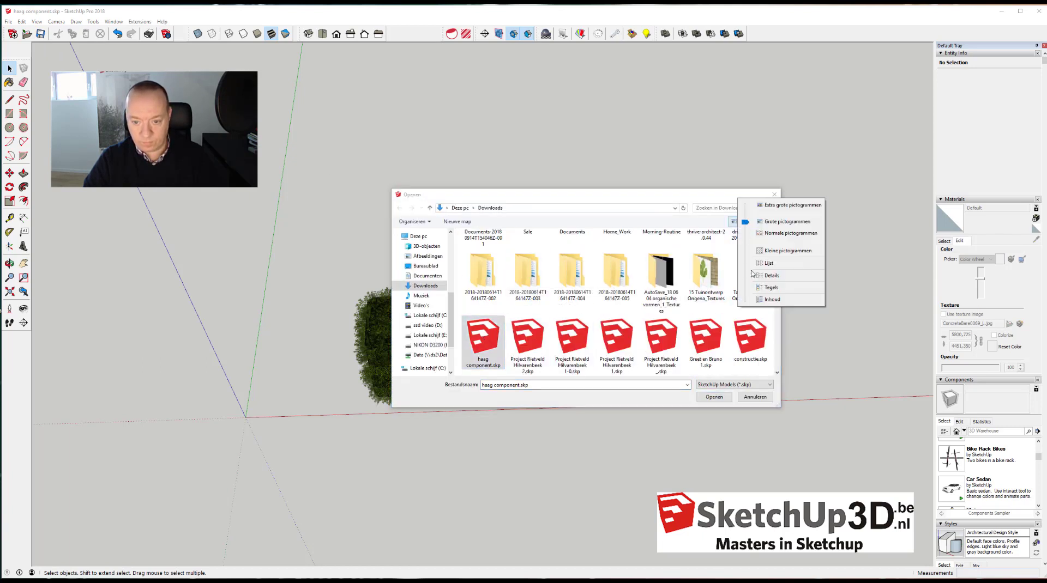
pyautogui.click(765, 273)
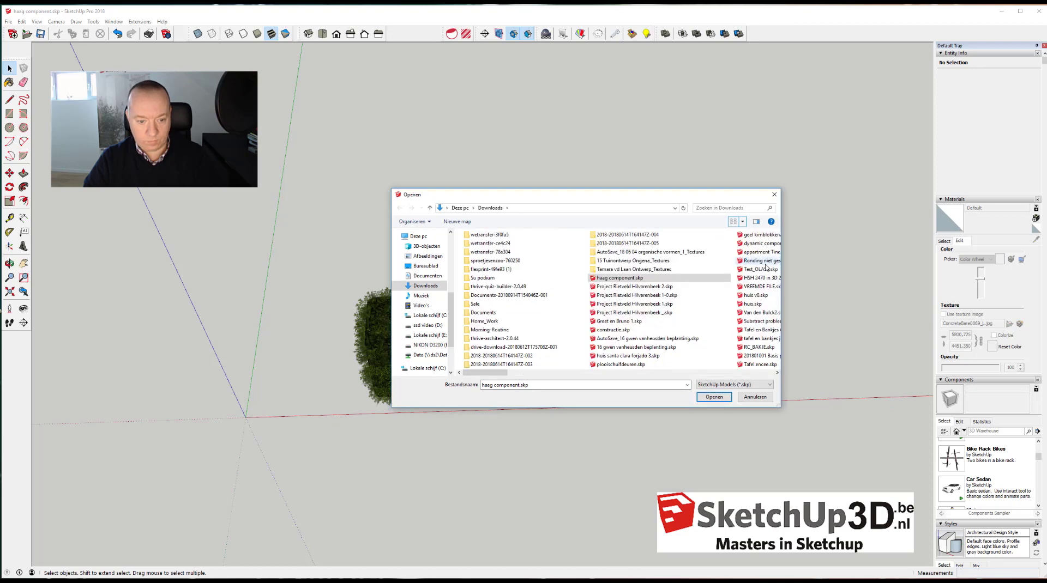
pyautogui.click(743, 222)
pyautogui.click(764, 236)
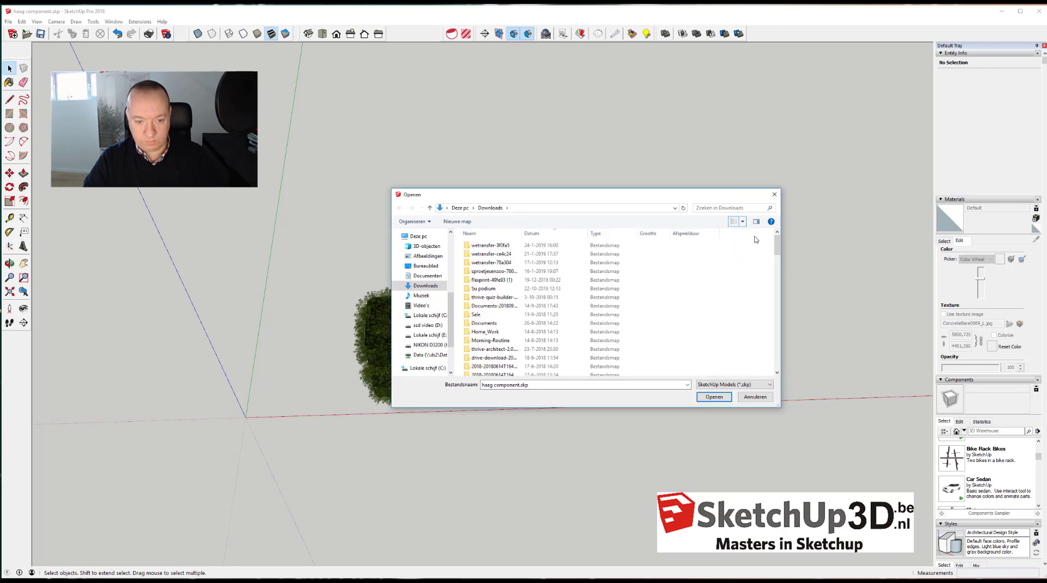
pyautogui.scroll(-4, 693, 289)
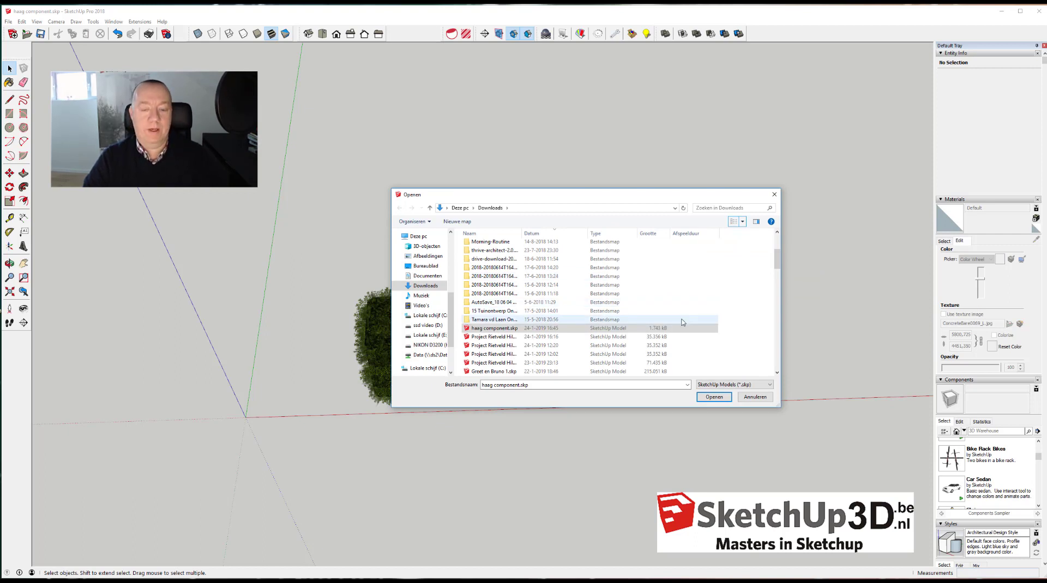
pyautogui.click(755, 396)
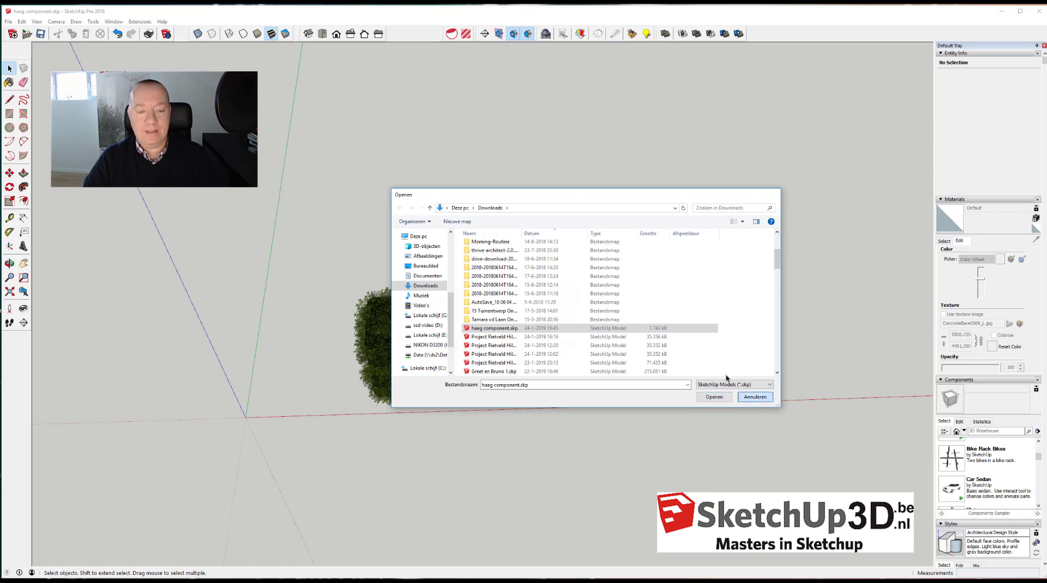
pyautogui.moveTo(629, 311)
pyautogui.mouseDown(button='middle')
pyautogui.moveTo(498, 325)
pyautogui.moveTo(750, 236)
pyautogui.moveTo(751, 271)
pyautogui.moveTo(559, 388)
pyautogui.mouseUp(button='middle')
pyautogui.click(527, 355)
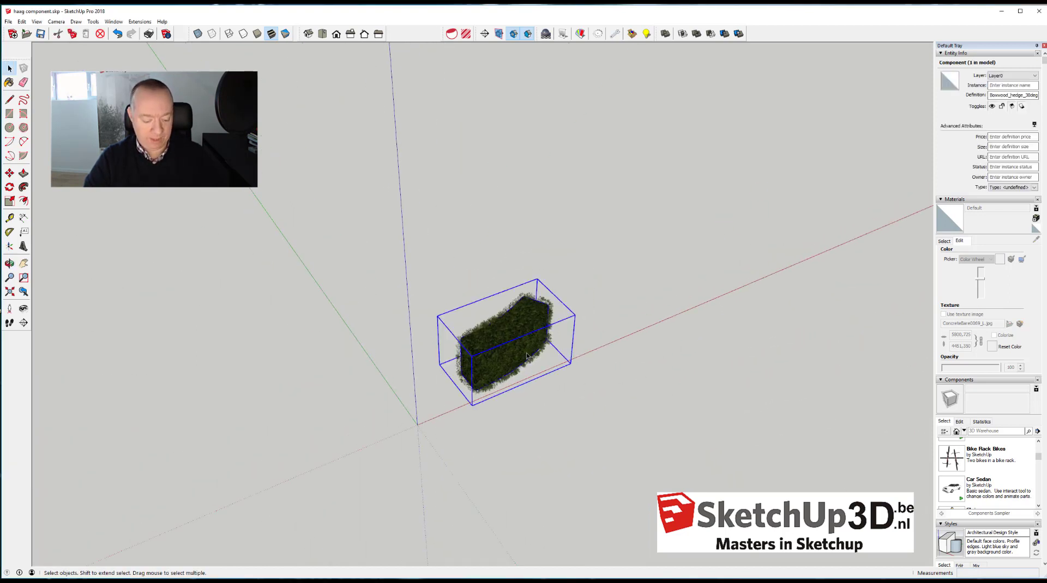
# Copy the hedge with Move plus Ctrl and array it into a long diagonal row
pyautogui.press('m')
pyautogui.click(478, 394)
pyautogui.press('ctrl')
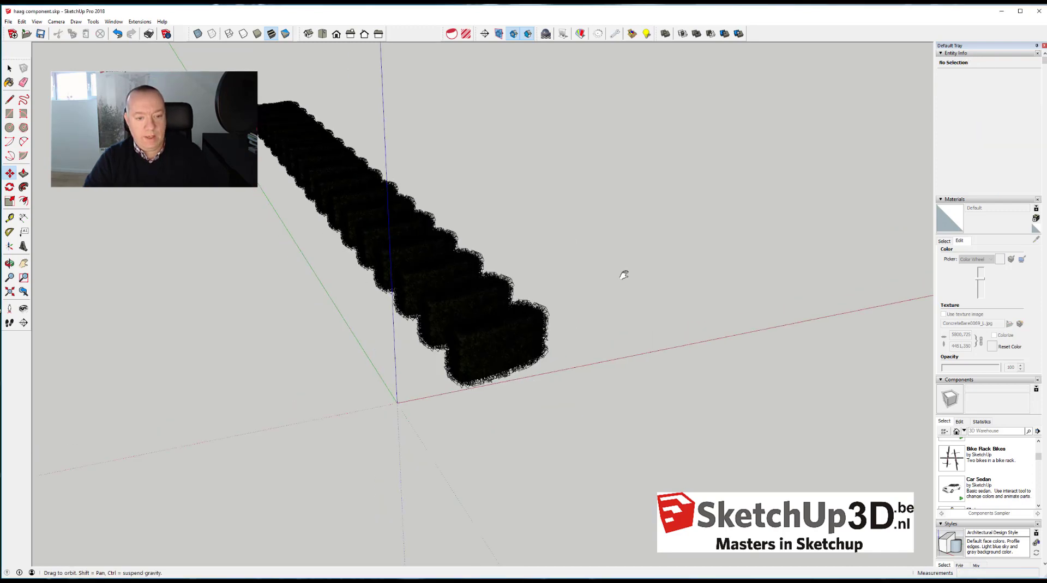
pyautogui.press('space')
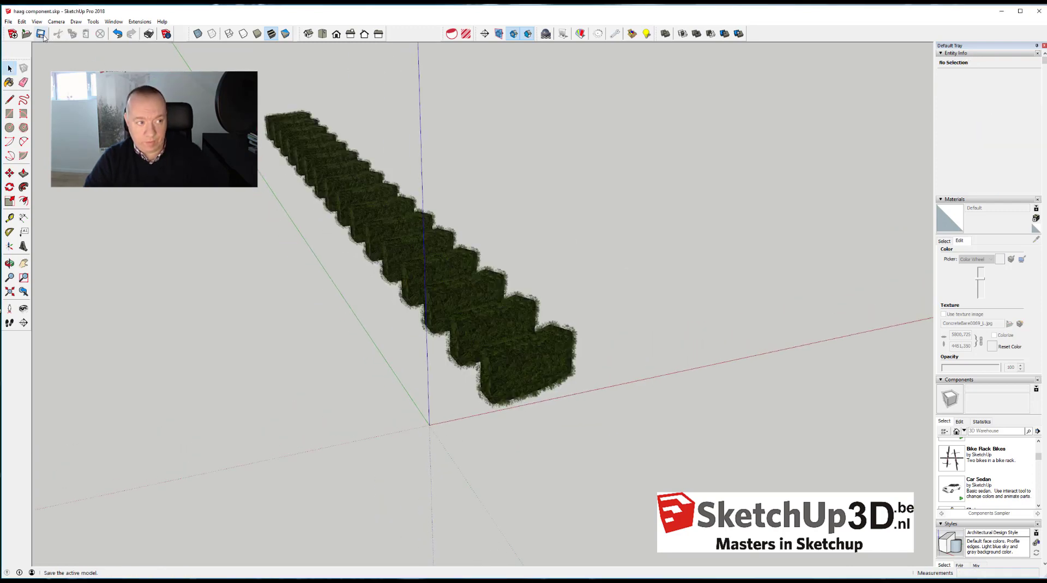
pyautogui.moveTo(522, 205); pyautogui.dragTo(540, 220, button='middle')
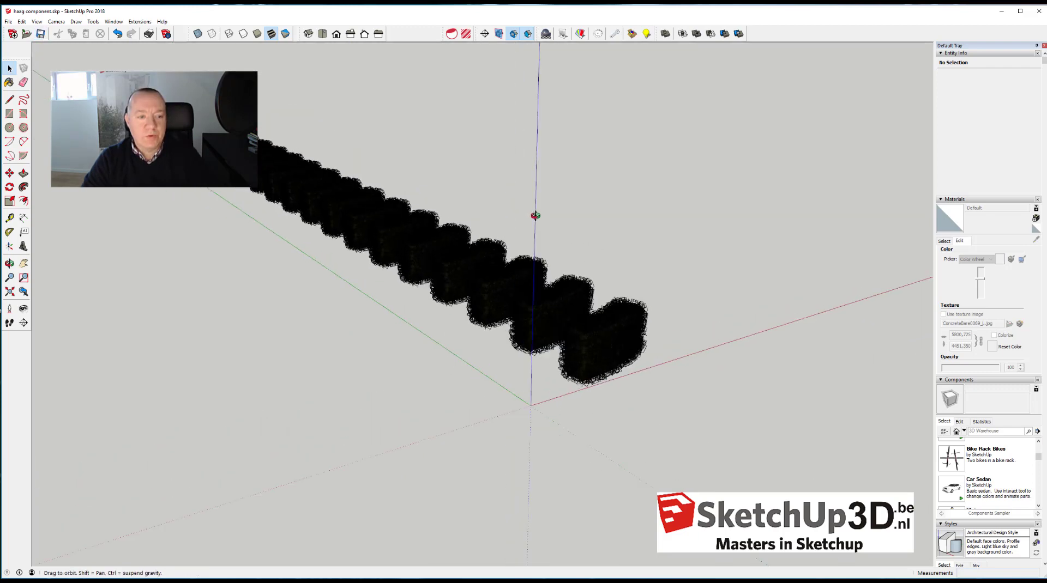
pyautogui.click(26, 34)
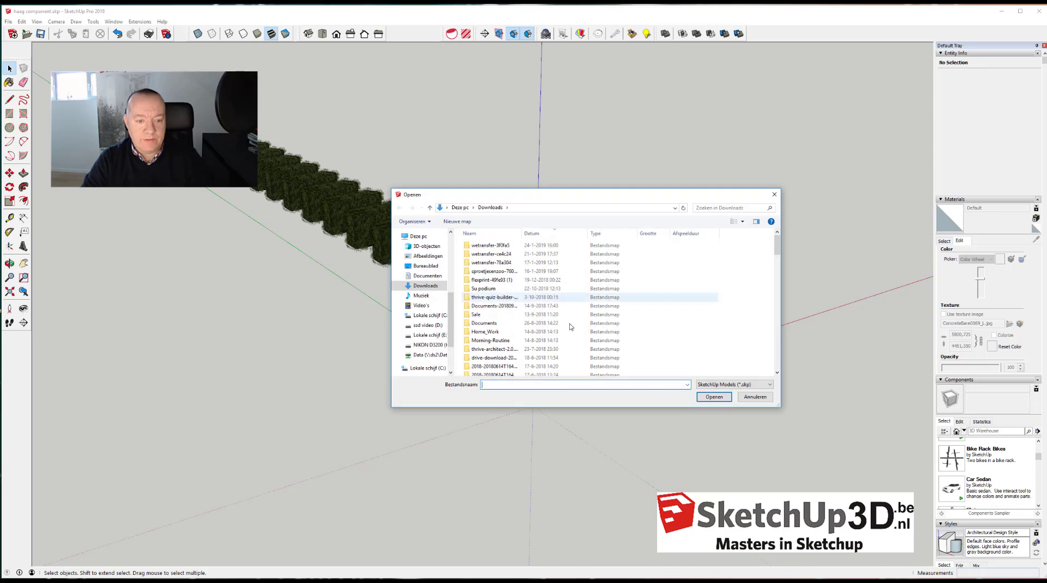
pyautogui.scroll(-3, 570, 327)
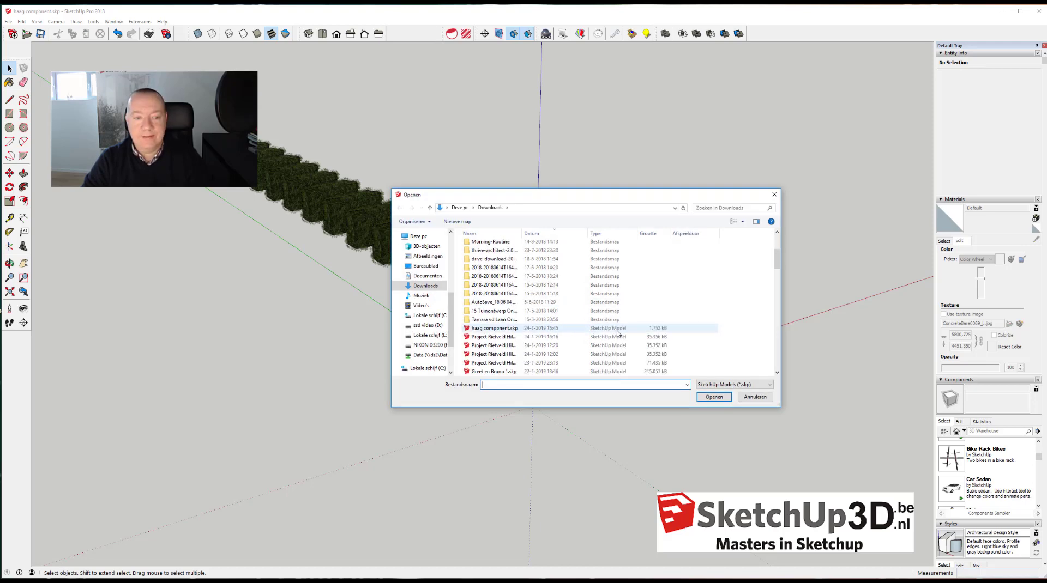
pyautogui.click(756, 398)
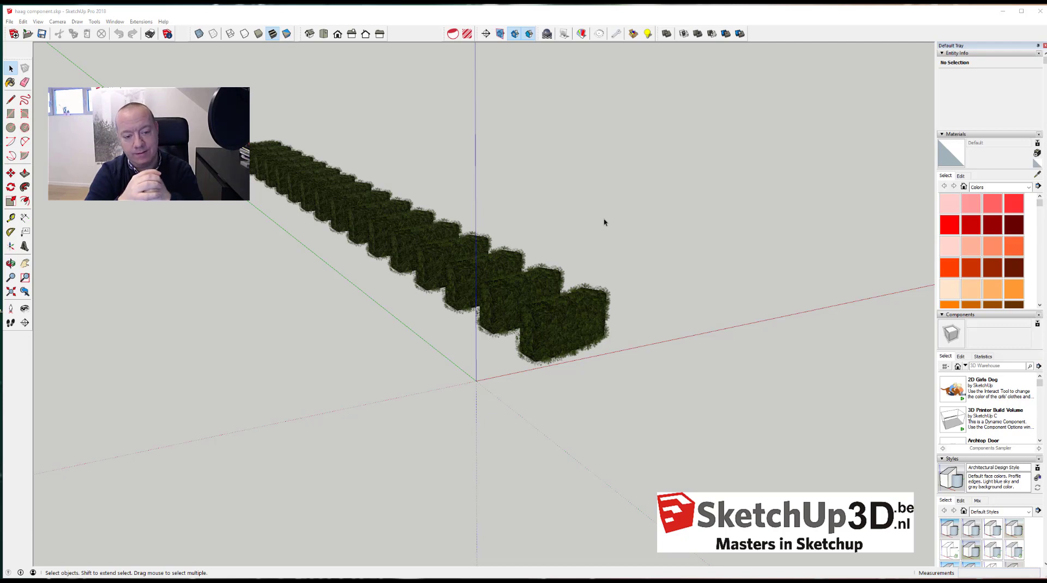
# Orbit and zoom in close on the front hedge blocks' leaf texture
pyautogui.moveTo(605, 223)
pyautogui.mouseDown(button='middle')
pyautogui.moveTo(542, 363)
pyautogui.moveTo(604, 381)
pyautogui.moveTo(771, 282)
pyautogui.moveTo(809, 278)
pyautogui.moveTo(834, 329)
pyautogui.mouseUp(button='middle')
pyautogui.scroll(2, 541, 363)
pyautogui.scroll(3, 753, 370)
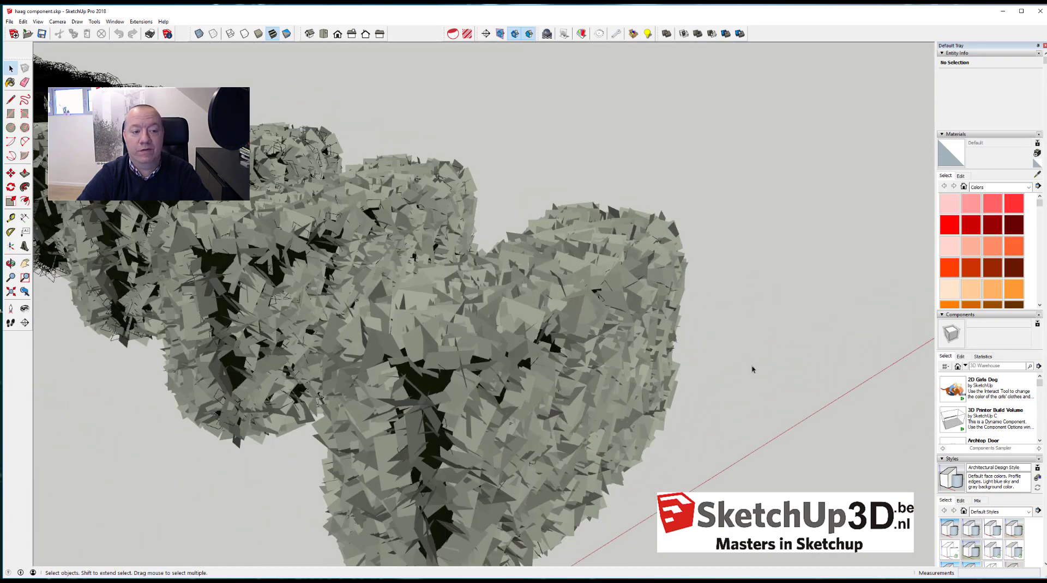